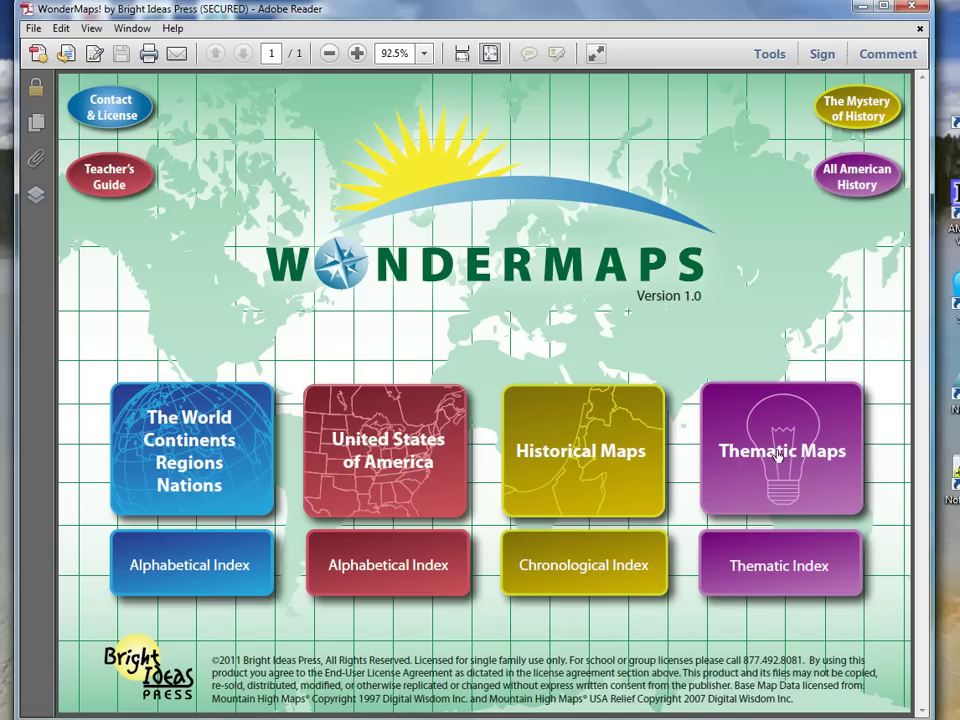
- Open Historical Maps from the WonderMaps home page to reach the four-era menu
{"action": "left_click", "coordinate": [603, 470]}
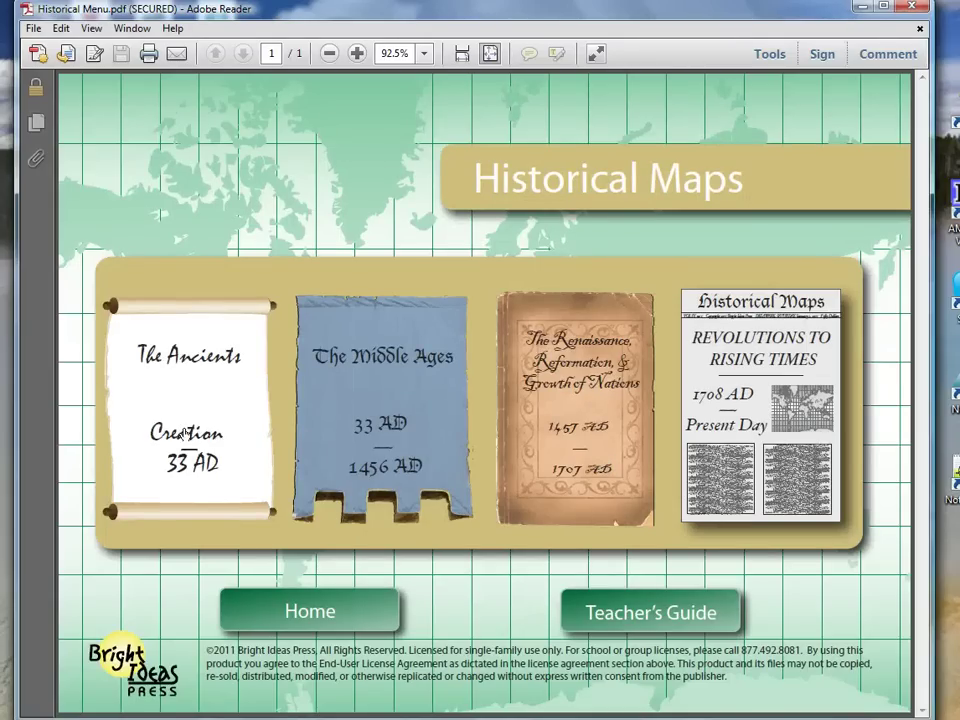
- Open The Ancients timeline and pick the 31 BC Roman Republic map on its second page
{"action": "left_click", "coordinate": [185, 430]}
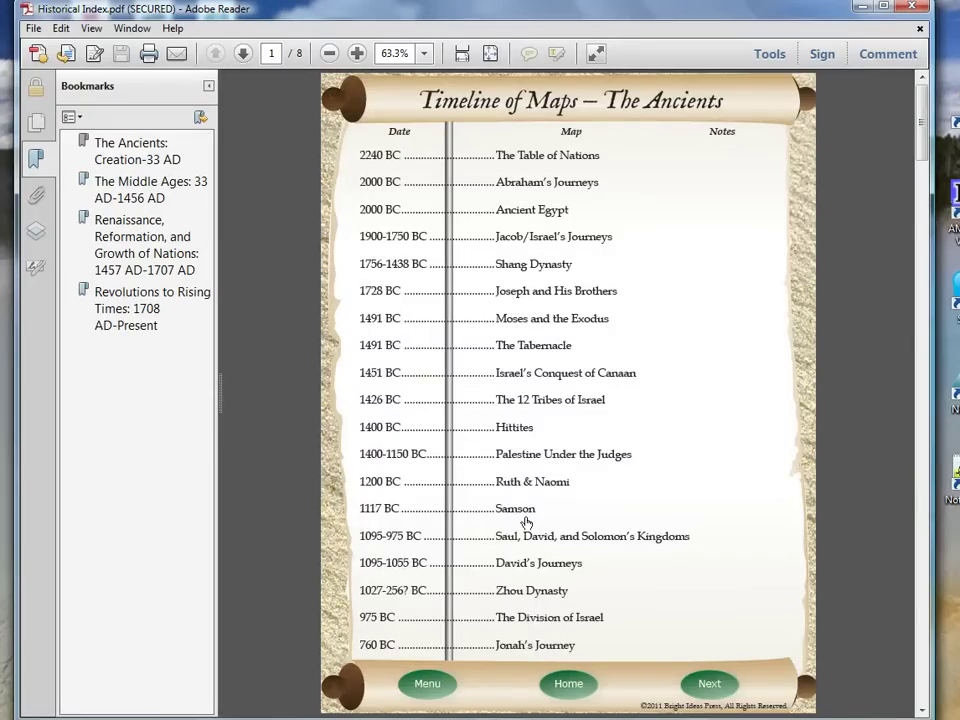
{"action": "scroll", "coordinate": [526, 522], "scroll_direction": "down", "scroll_amount": 10}
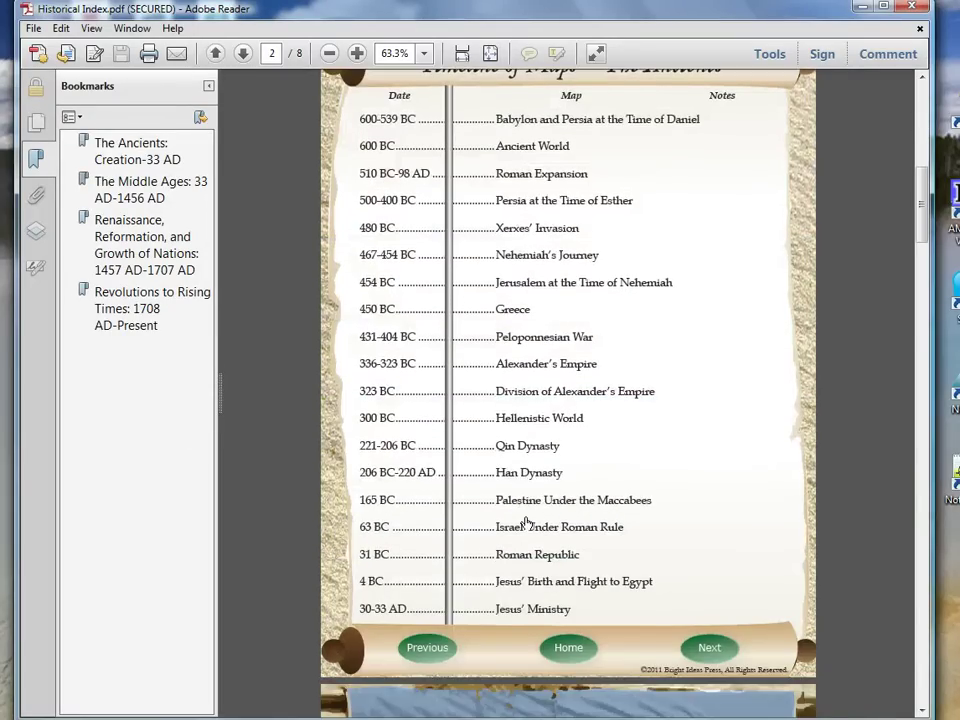
{"action": "left_click", "coordinate": [522, 556]}
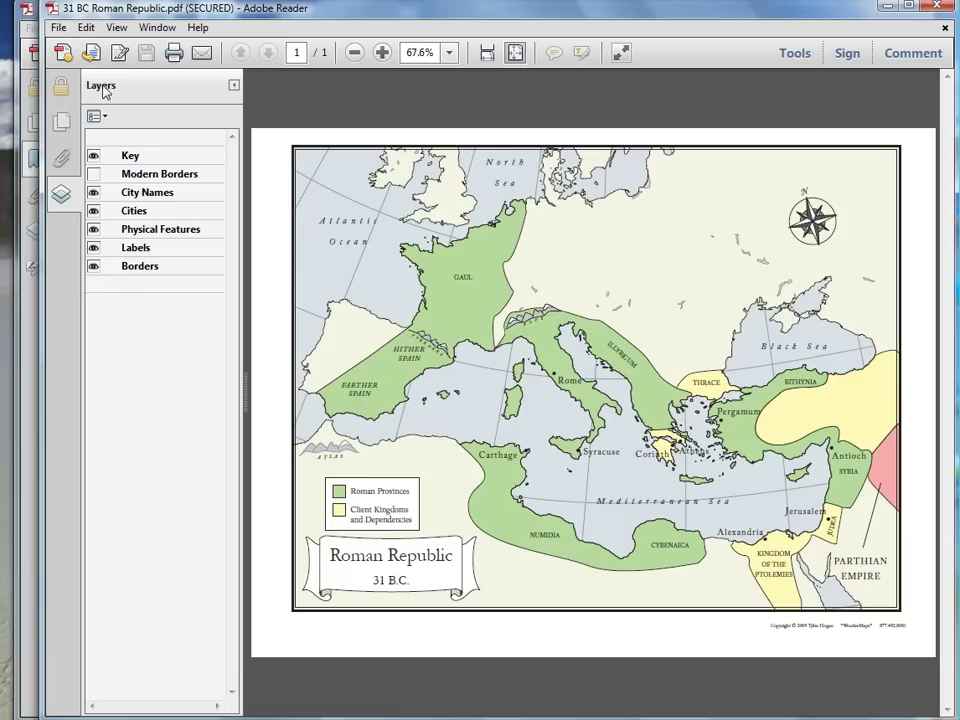
- Turn off Borders, Labels, Physical Features, Cities, City Names, Modern Borders and Key, then restore Key
{"action": "left_click", "coordinate": [93, 175]}
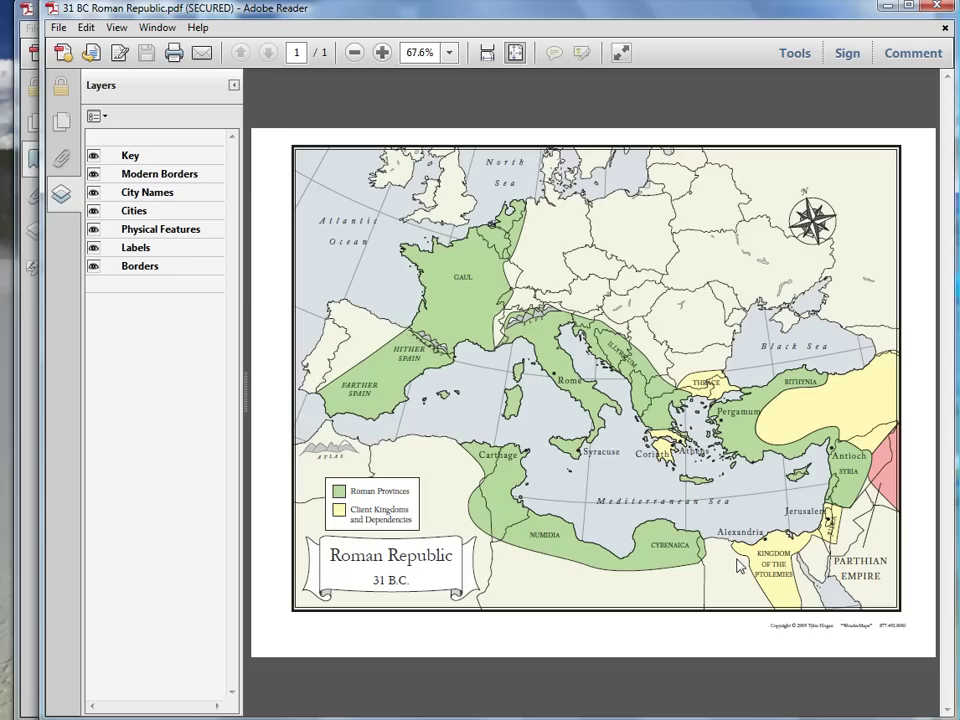
{"action": "left_click", "coordinate": [94, 267]}
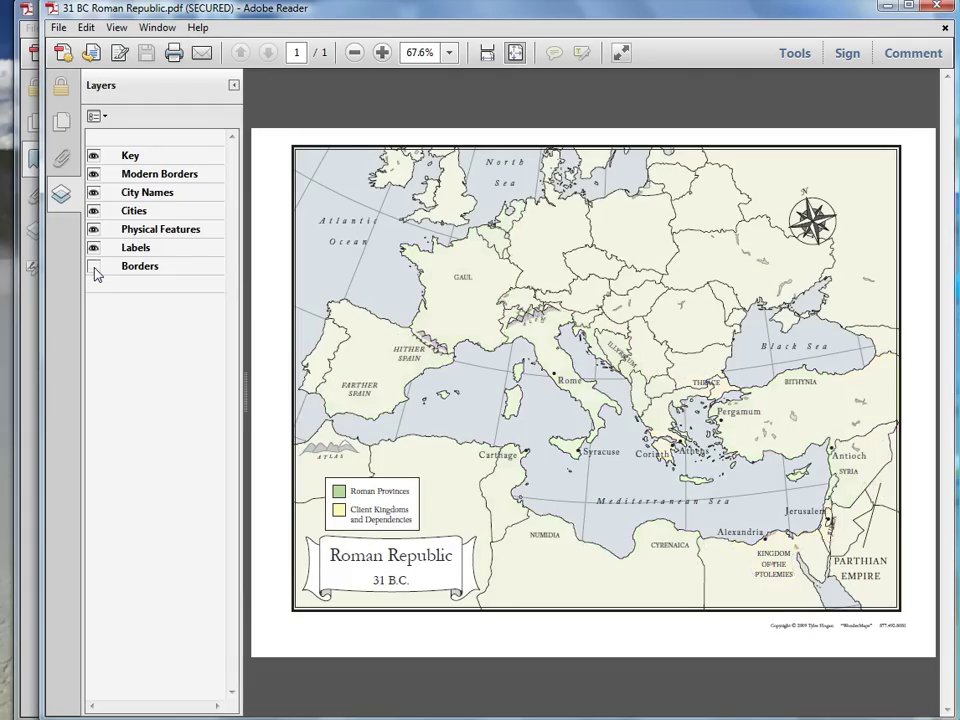
{"action": "left_click", "coordinate": [93, 248]}
{"action": "left_click", "coordinate": [93, 230]}
{"action": "left_click", "coordinate": [94, 212]}
{"action": "left_click", "coordinate": [93, 193]}
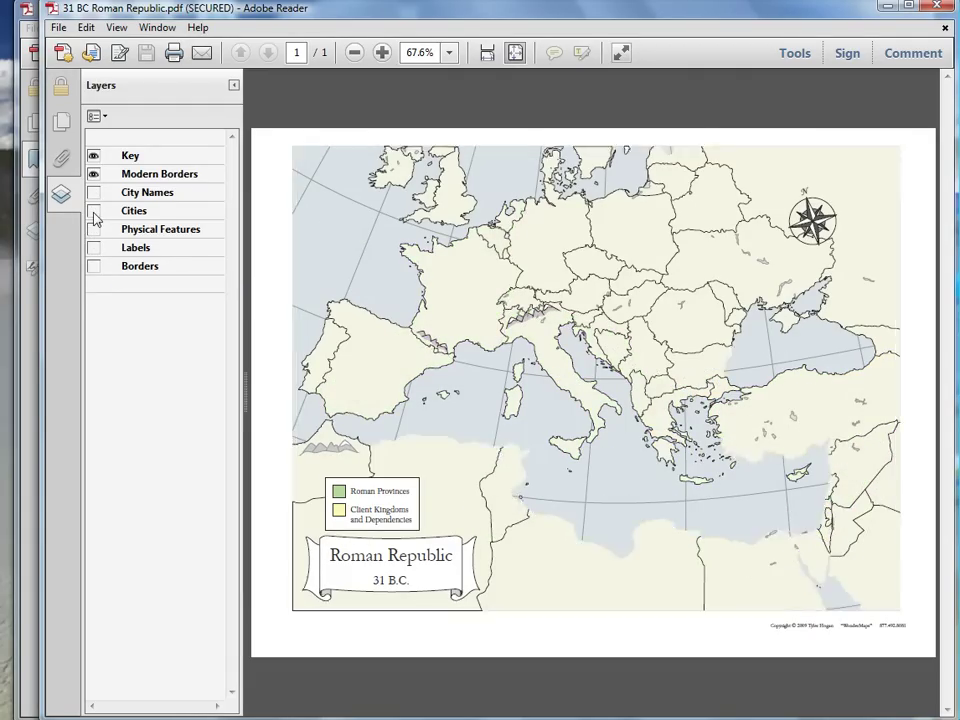
{"action": "left_click", "coordinate": [93, 174]}
{"action": "left_click", "coordinate": [93, 156]}
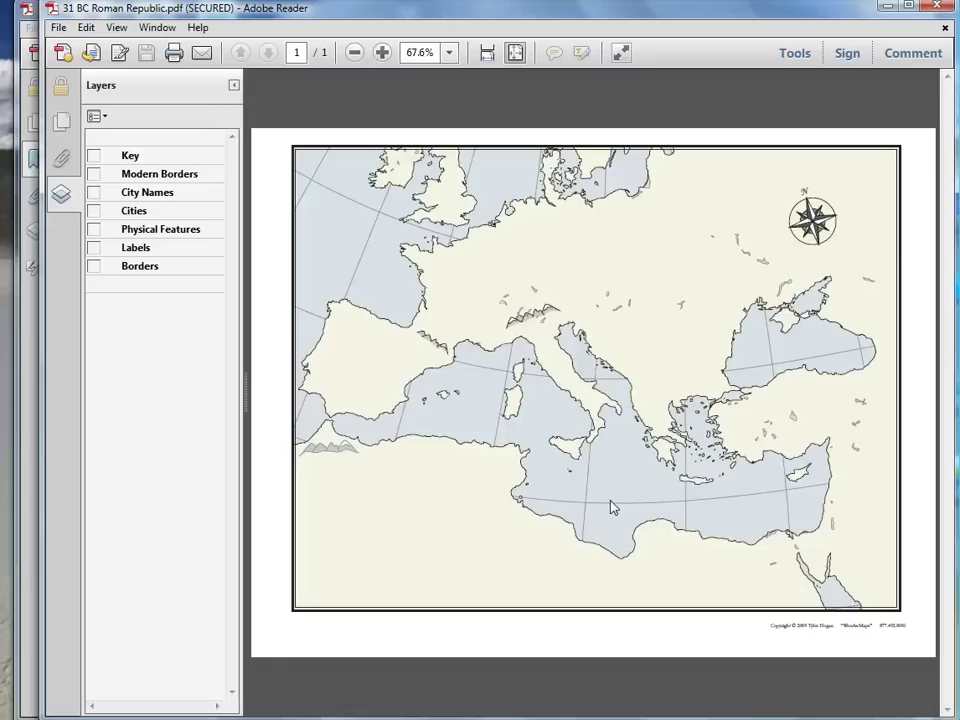
{"action": "left_click", "coordinate": [94, 157]}
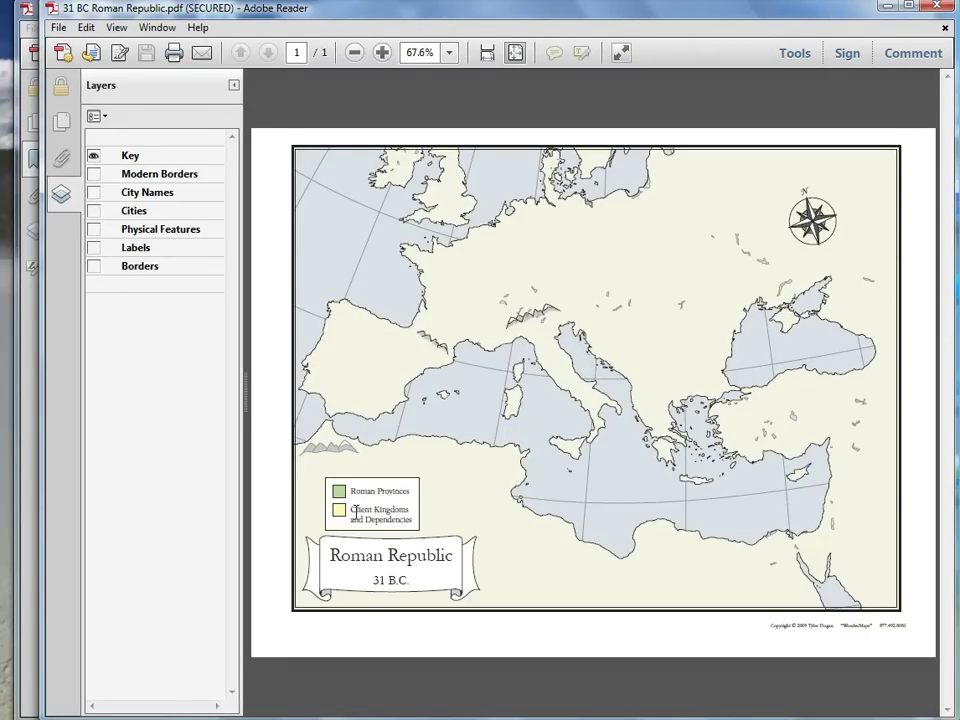
- Turn the Borders, Labels, Physical Features and Cities layers back on
{"action": "left_click", "coordinate": [94, 268]}
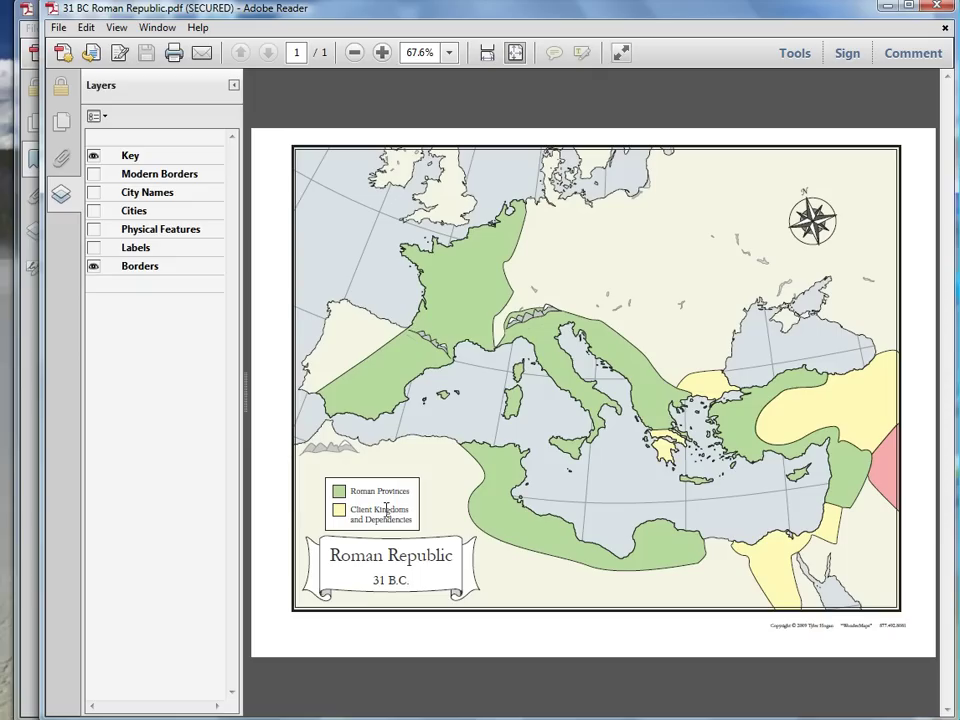
{"action": "left_click", "coordinate": [94, 268]}
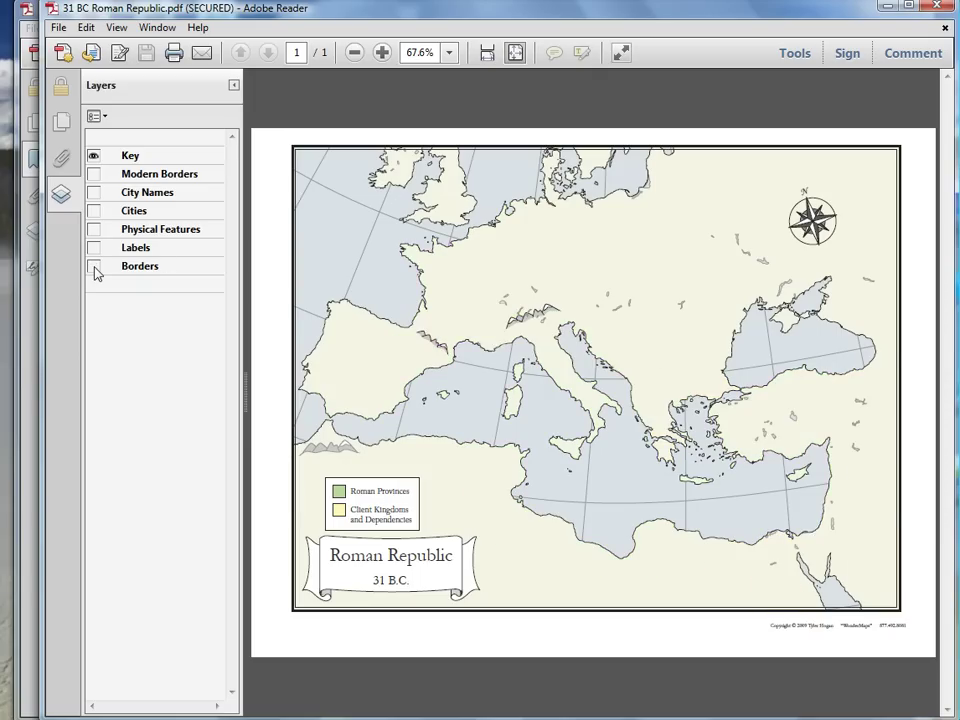
{"action": "left_click", "coordinate": [94, 267]}
{"action": "left_click", "coordinate": [94, 249]}
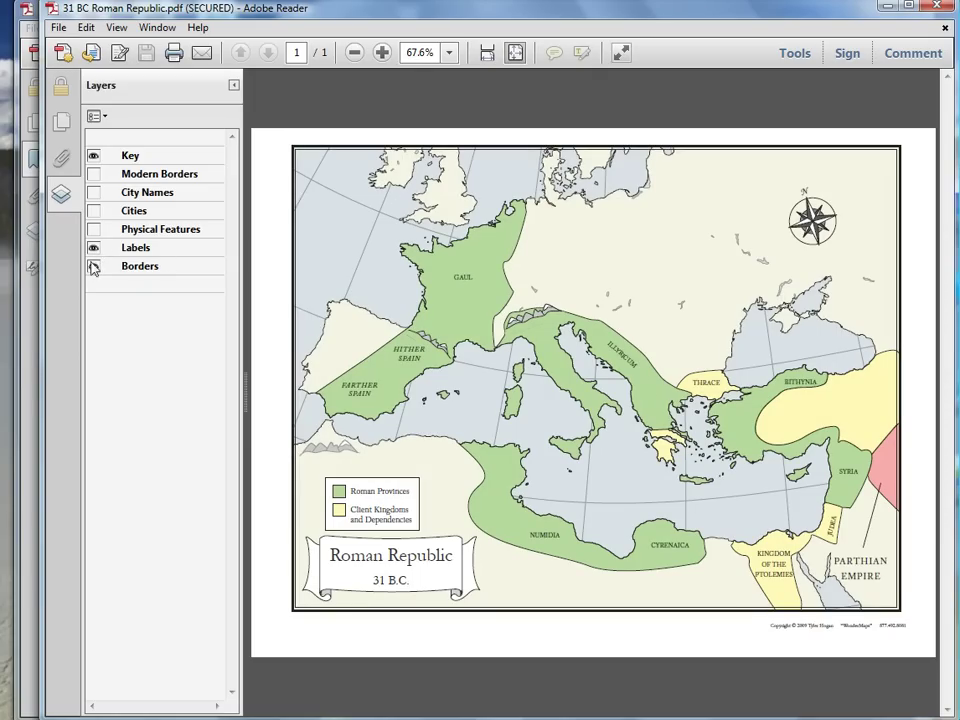
{"action": "left_click", "coordinate": [95, 230]}
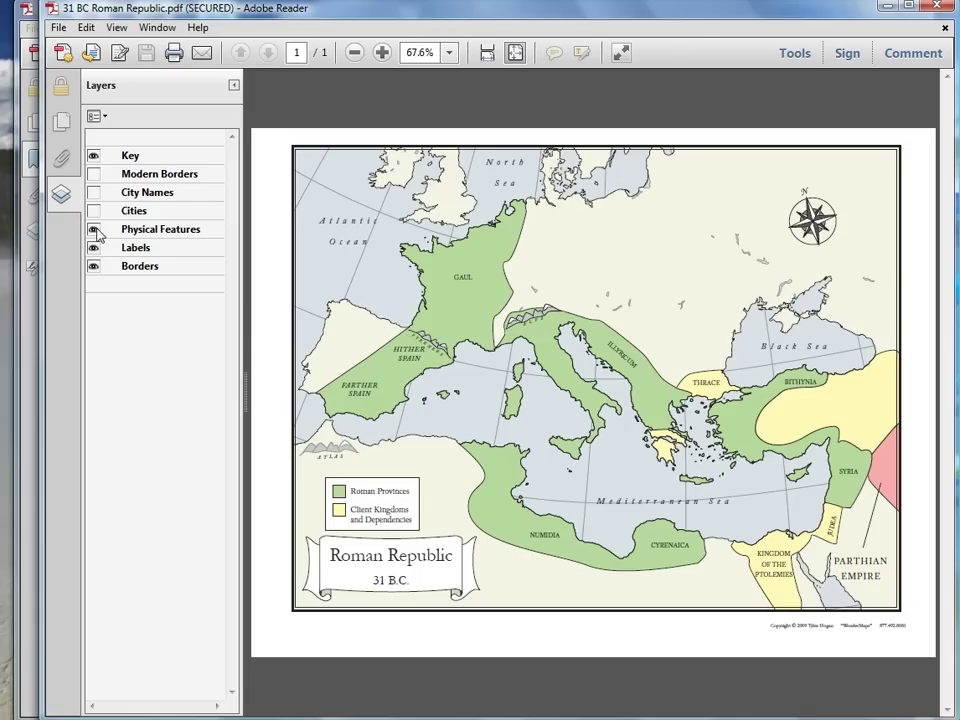
{"action": "left_click", "coordinate": [95, 212]}
- Preview City Names and Modern Borders, leaving both layers hidden
{"action": "left_click", "coordinate": [93, 192]}
{"action": "left_click", "coordinate": [95, 194]}
{"action": "left_click", "coordinate": [94, 175]}
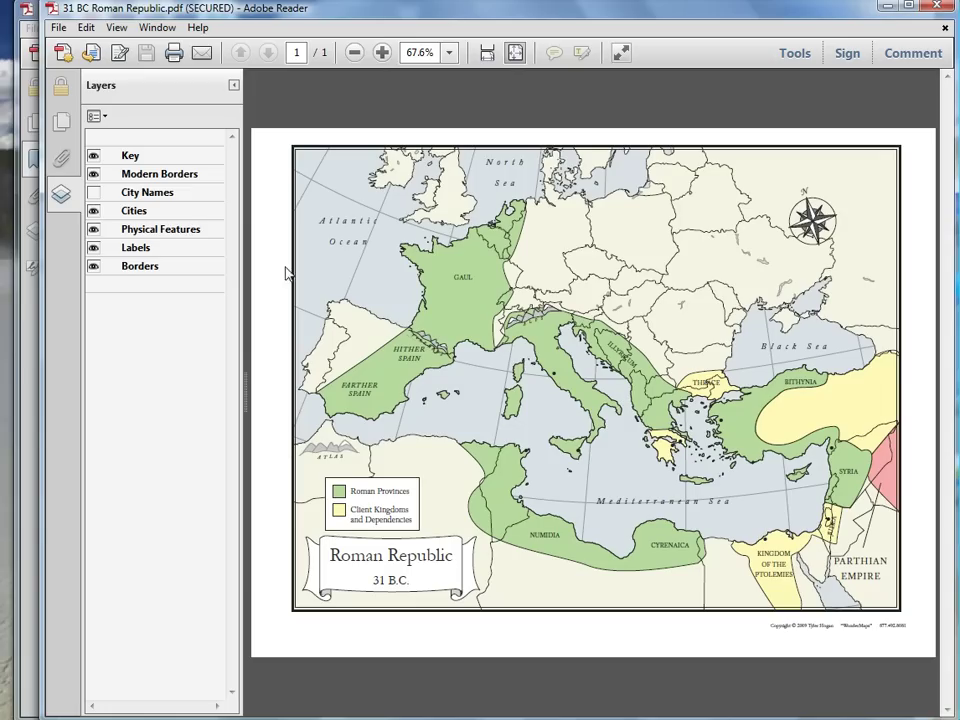
{"action": "left_click", "coordinate": [94, 175]}
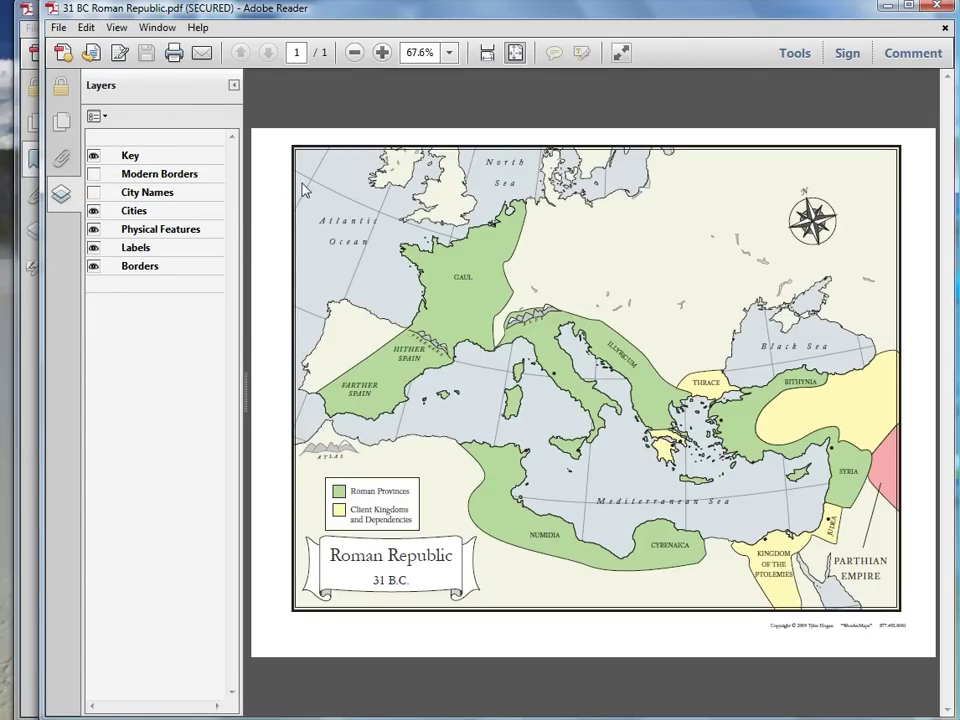
{"action": "left_click", "coordinate": [173, 56]}
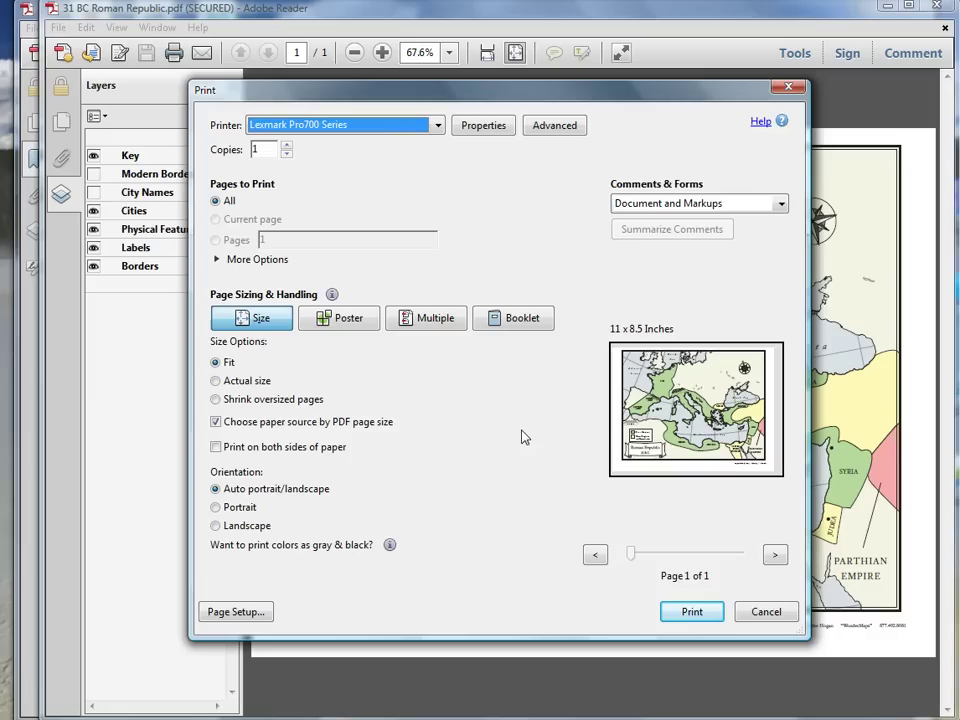
{"action": "left_click", "coordinate": [787, 88]}
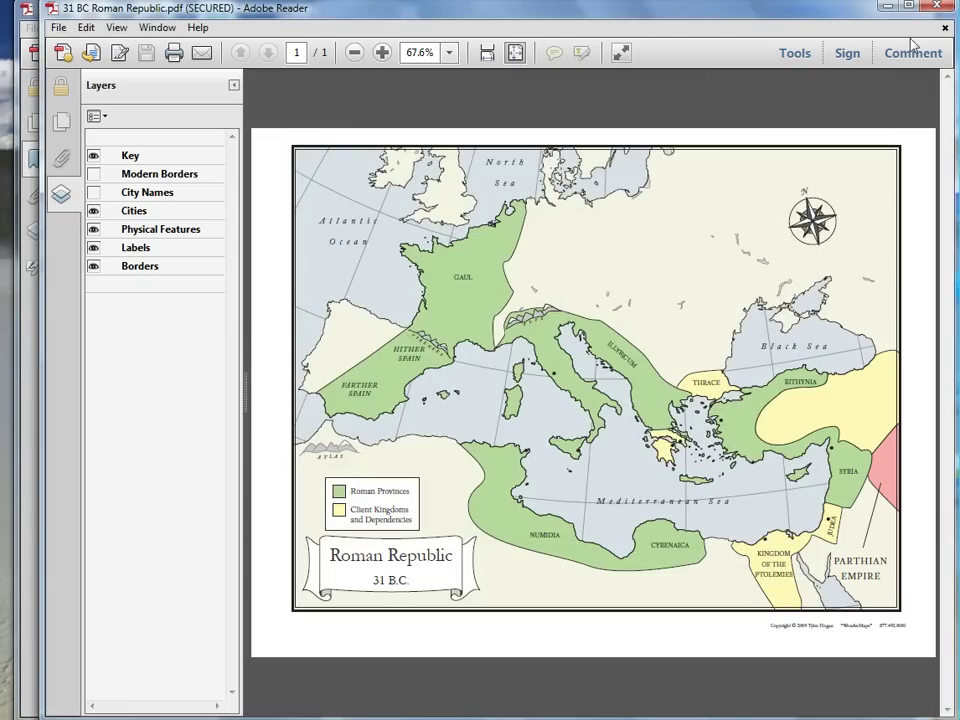
- Close the Roman Republic map, return Home, and open the United States of America menu
{"action": "left_click", "coordinate": [942, 7]}
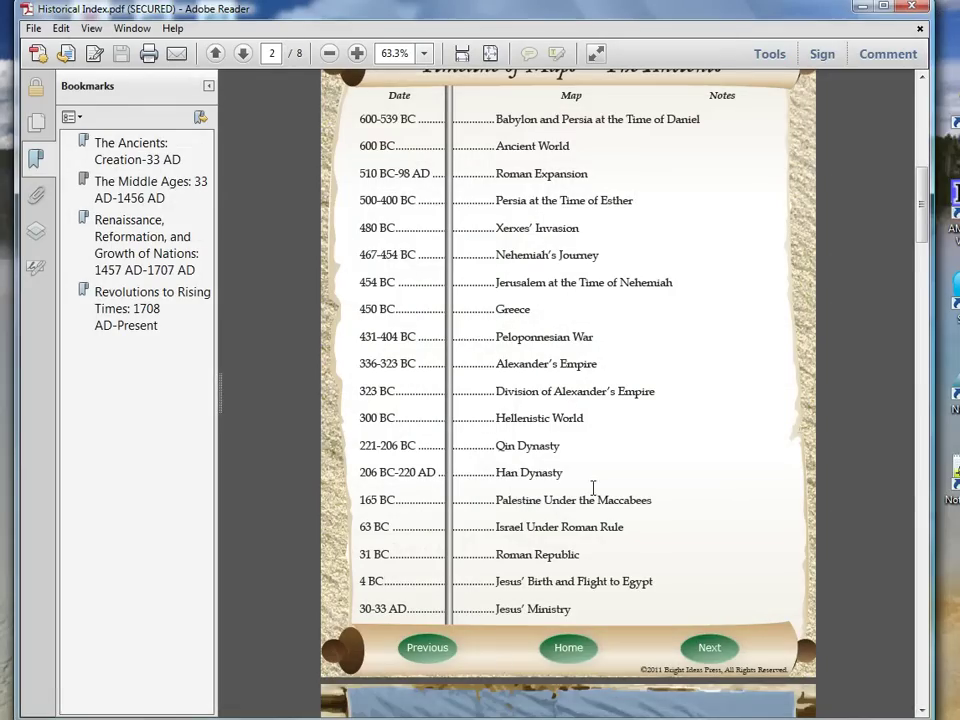
{"action": "left_click", "coordinate": [562, 650]}
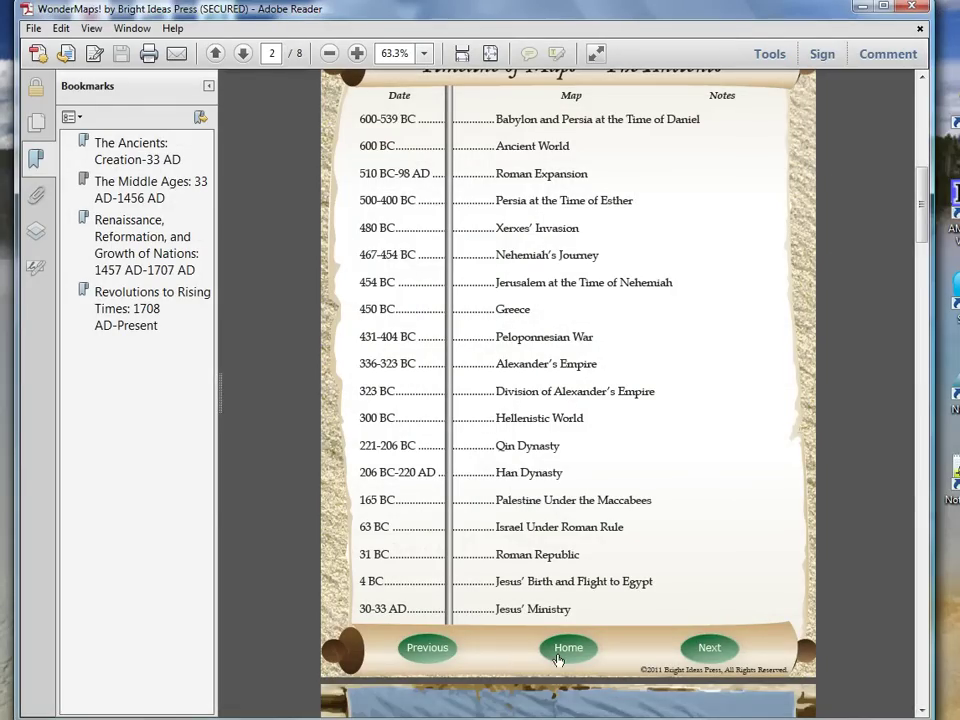
{"action": "left_click", "coordinate": [562, 650]}
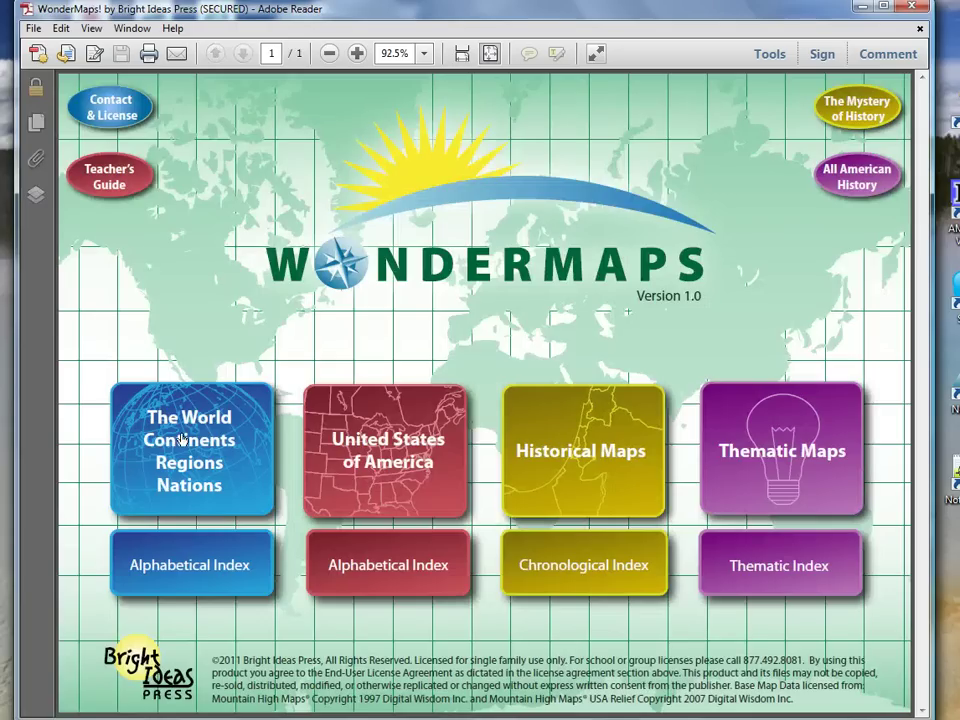
{"action": "left_click", "coordinate": [365, 451]}
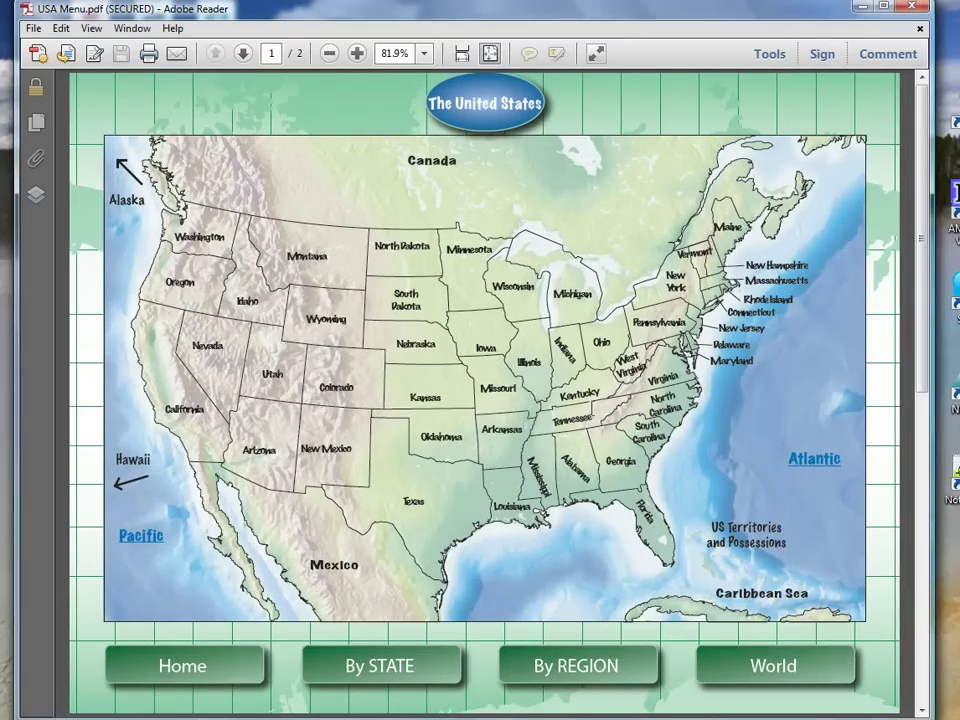
- Open the Tennessee map, keep Color-Political visible, and hide the State Names labels
{"action": "left_click", "coordinate": [576, 424]}
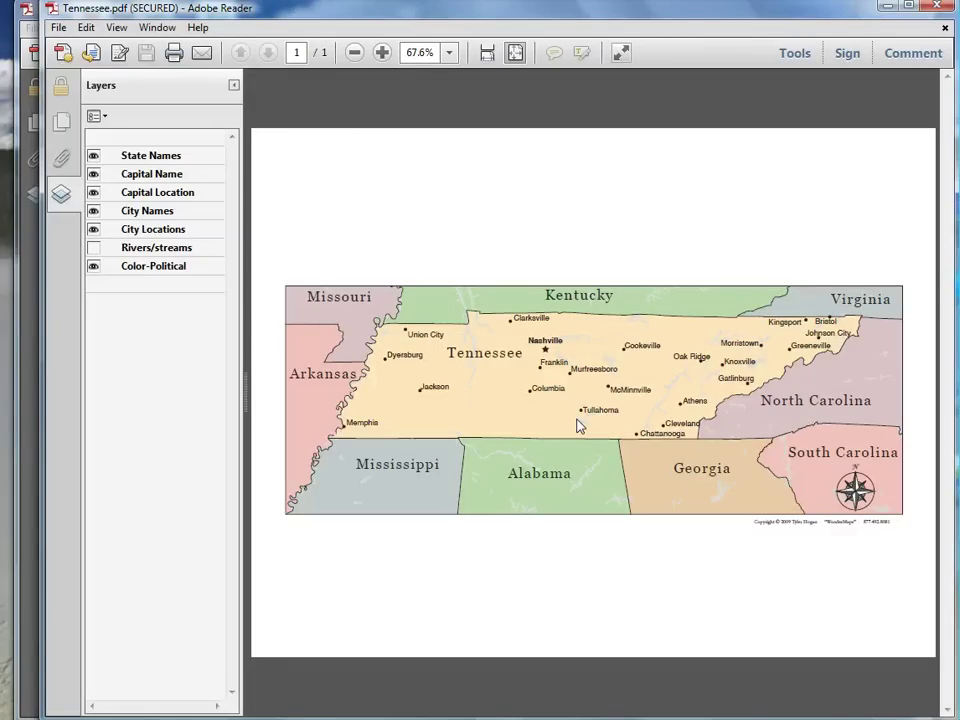
{"action": "left_click", "coordinate": [93, 267]}
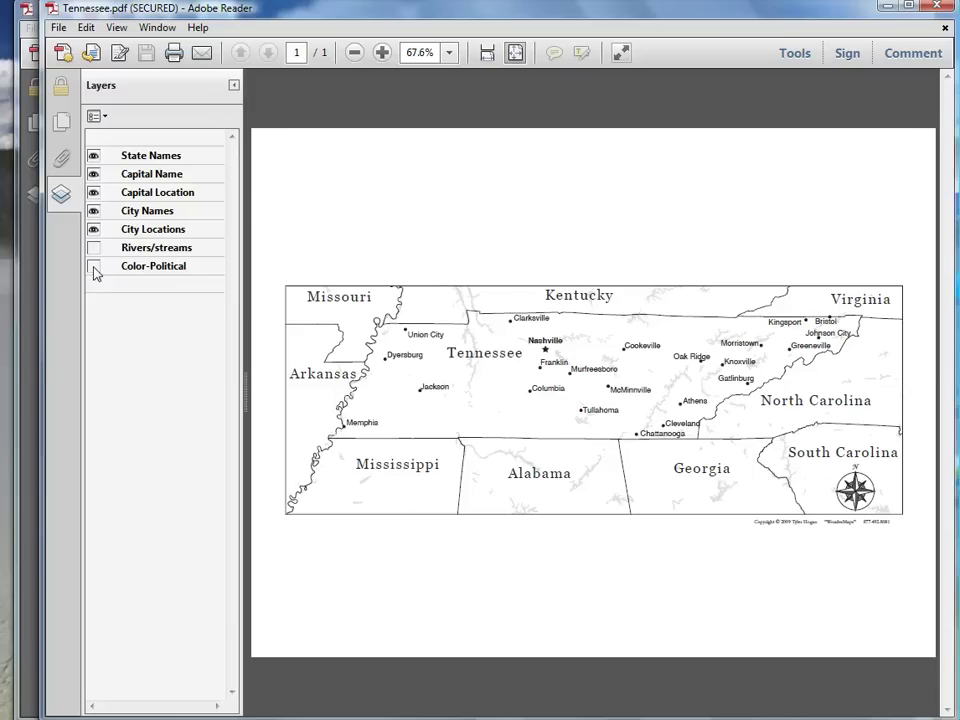
{"action": "left_click", "coordinate": [93, 267]}
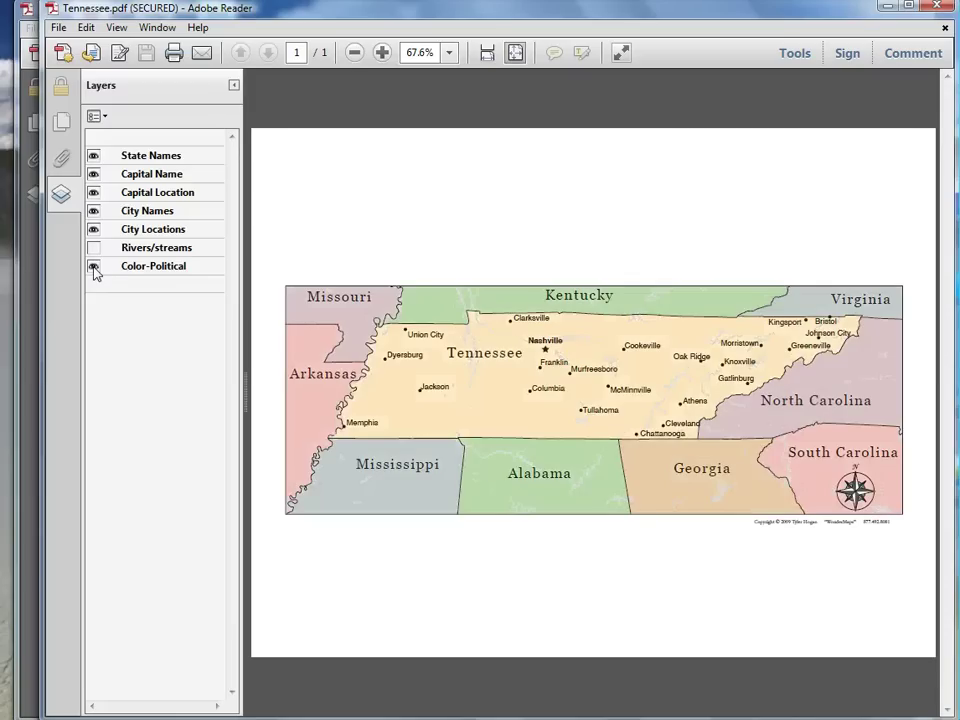
{"action": "left_click", "coordinate": [93, 157]}
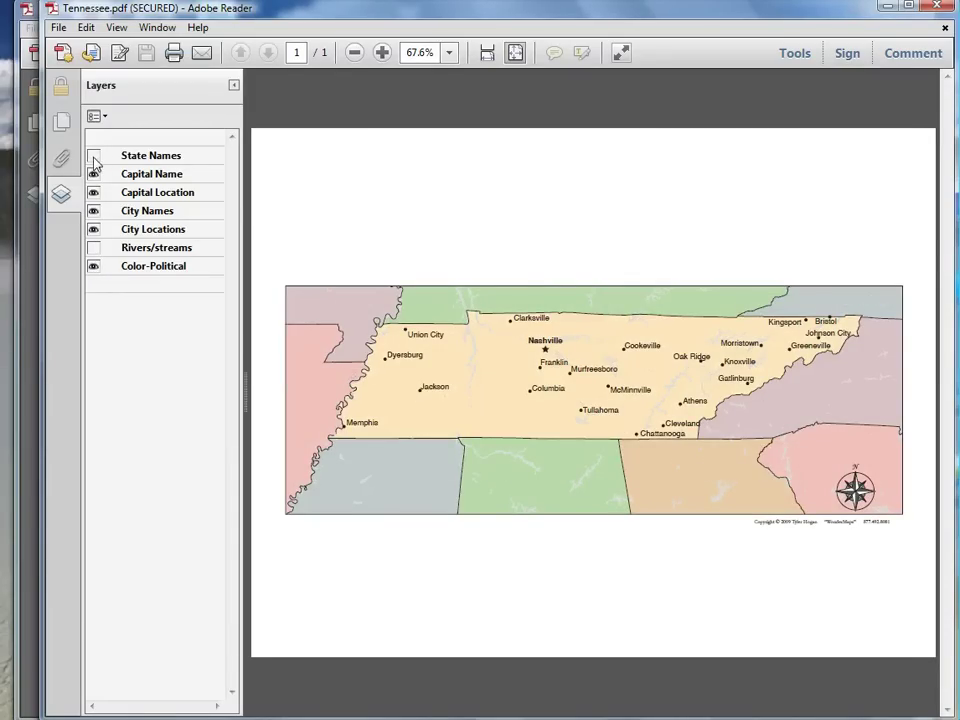
- Toggle the Capital Name label off and on, leaving it visible
{"action": "left_click", "coordinate": [93, 175]}
{"action": "left_click", "coordinate": [93, 175]}
{"action": "left_click", "coordinate": [95, 176]}
{"action": "left_click", "coordinate": [95, 176]}
{"action": "left_click", "coordinate": [96, 177]}
{"action": "left_click", "coordinate": [94, 176]}
- Check Capital Location and City Names off and on, and leave Rivers/streams hidden
{"action": "left_click", "coordinate": [93, 193]}
{"action": "left_click", "coordinate": [93, 193]}
{"action": "left_click", "coordinate": [94, 211]}
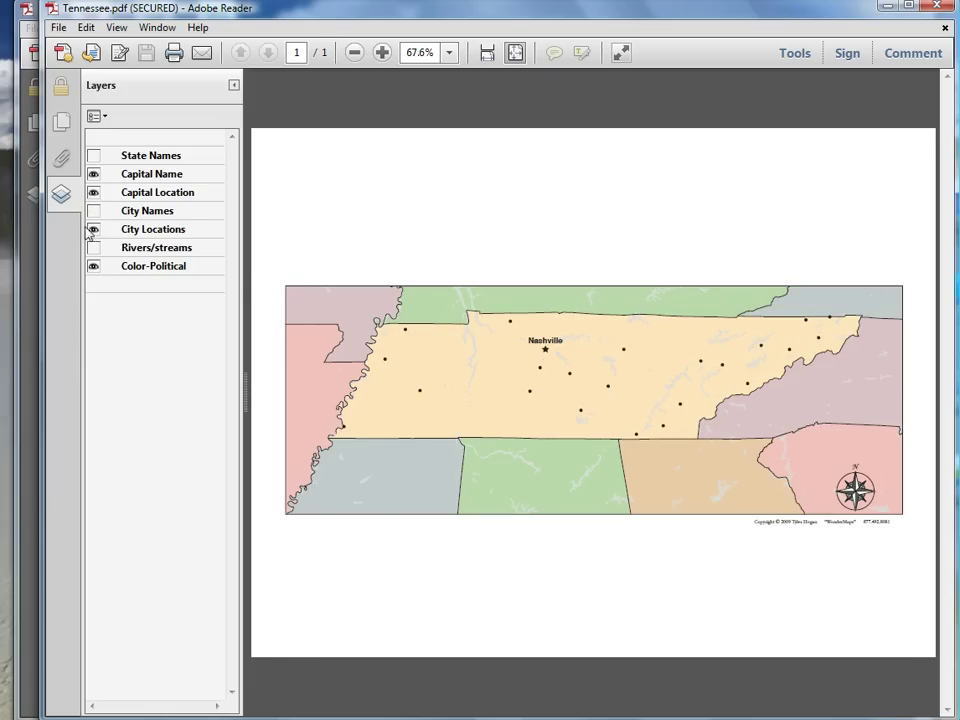
{"action": "left_click", "coordinate": [93, 211]}
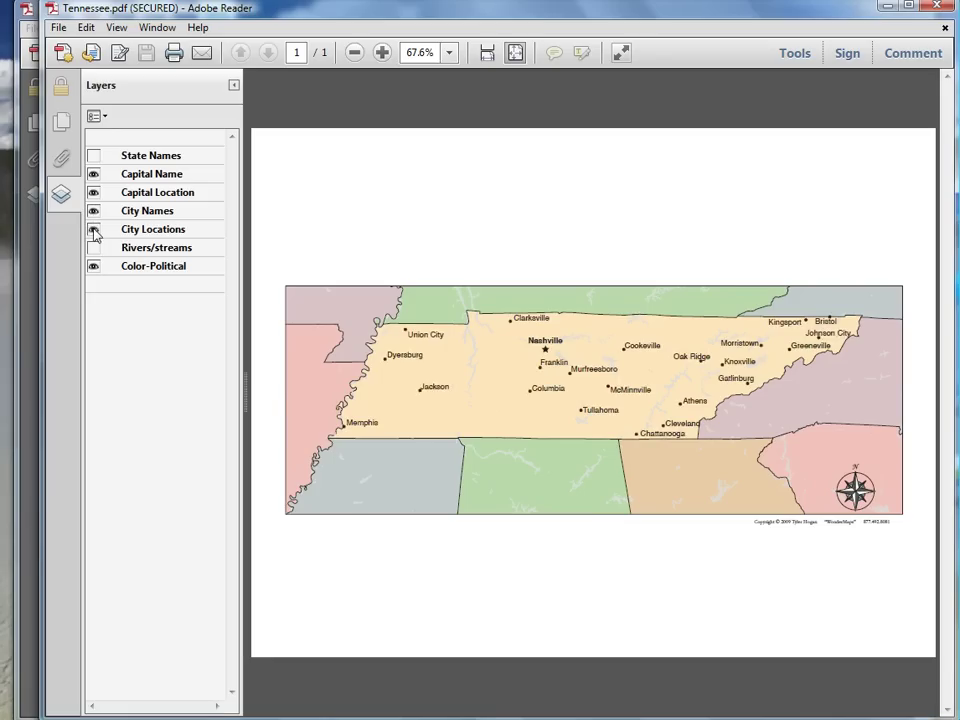
{"action": "left_click", "coordinate": [93, 248]}
{"action": "left_click", "coordinate": [93, 248]}
- Close Tennessee.pdf and go Home from the USA map page
{"action": "left_click", "coordinate": [940, 8]}
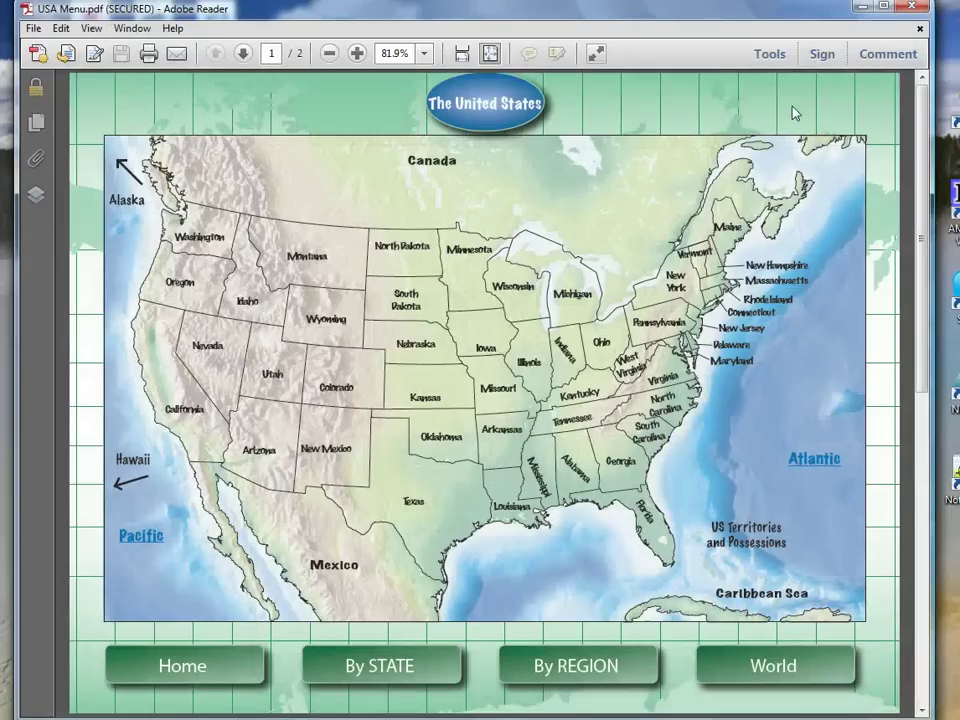
{"action": "left_click", "coordinate": [183, 679]}
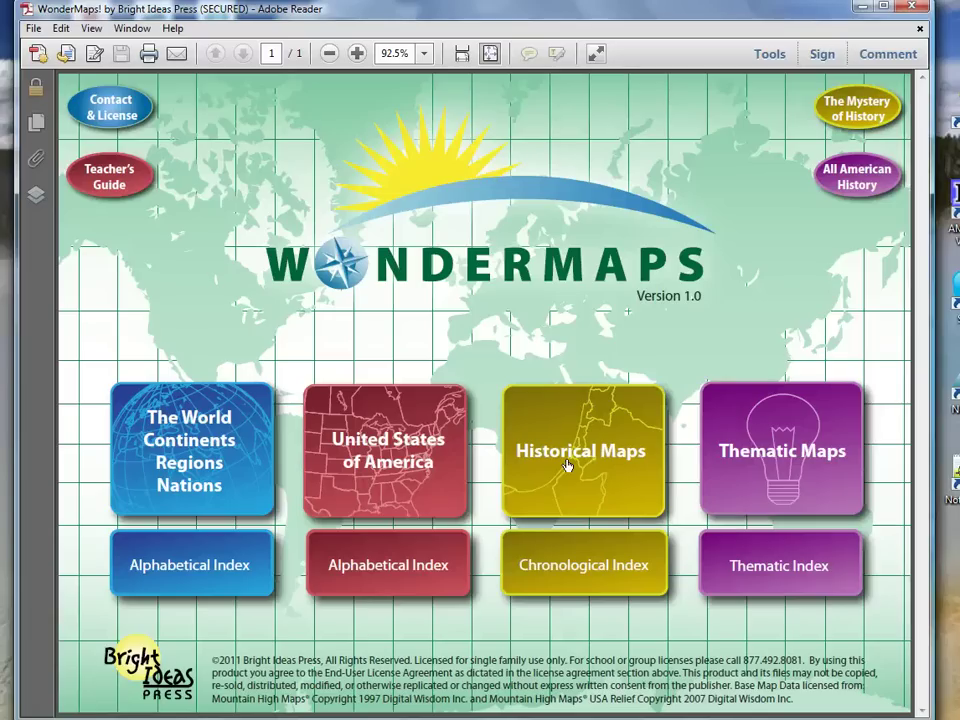
- Open The World menu, jump to South America, and open its detailed layered map
{"action": "left_click", "coordinate": [170, 449]}
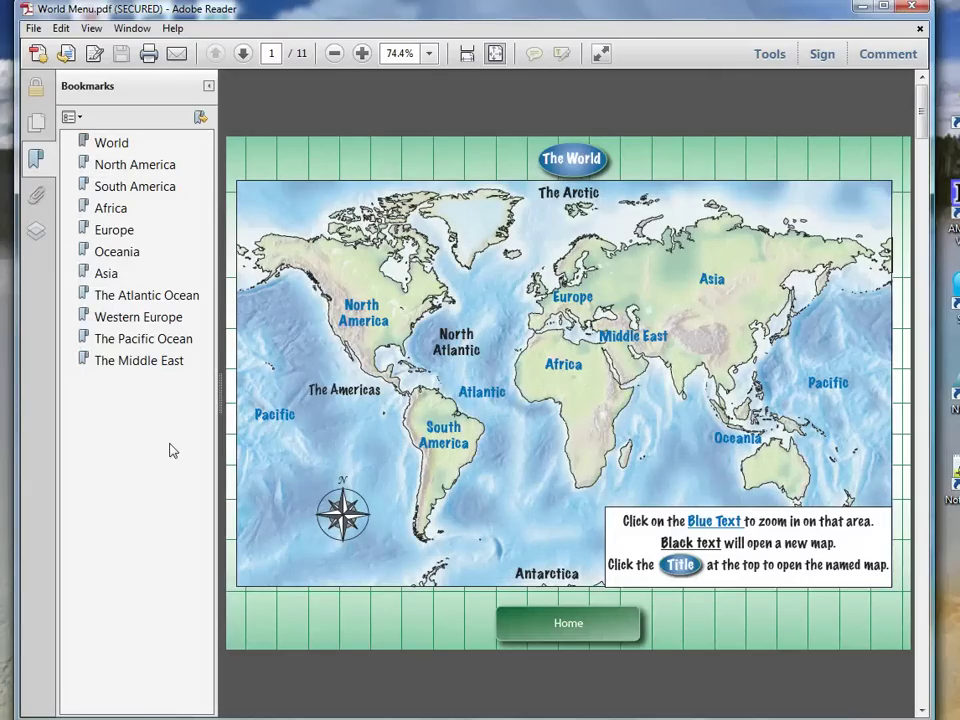
{"action": "left_click", "coordinate": [438, 431]}
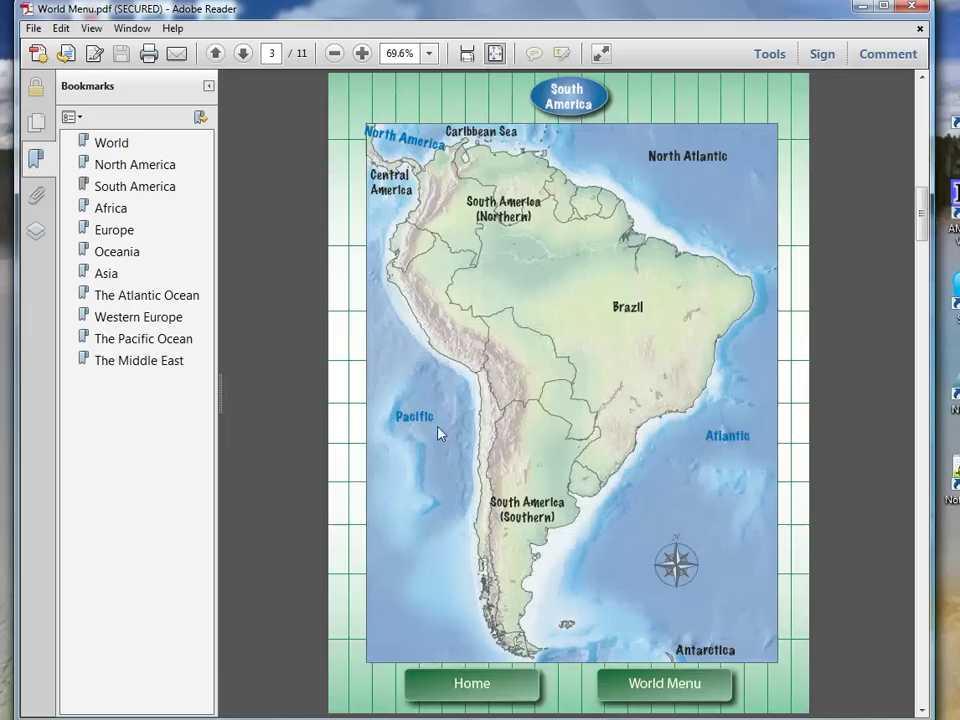
{"action": "left_click", "coordinate": [565, 100]}
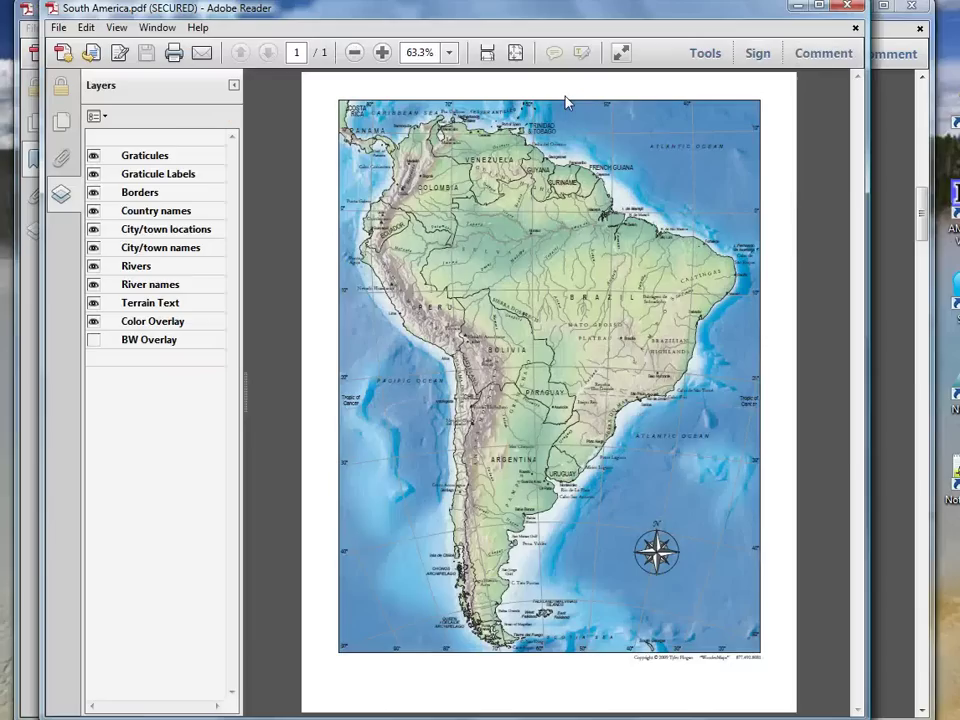
- Hide River names and City/town locations, show BW Overlay, then close the map and return Home
{"action": "left_click", "coordinate": [93, 285]}
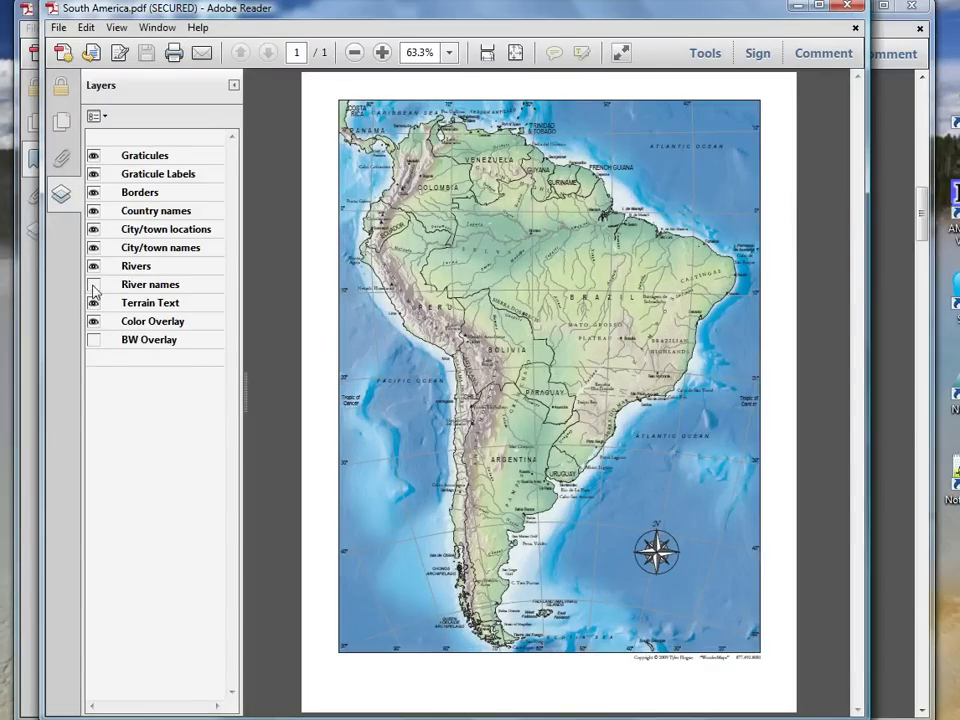
{"action": "left_click", "coordinate": [94, 230]}
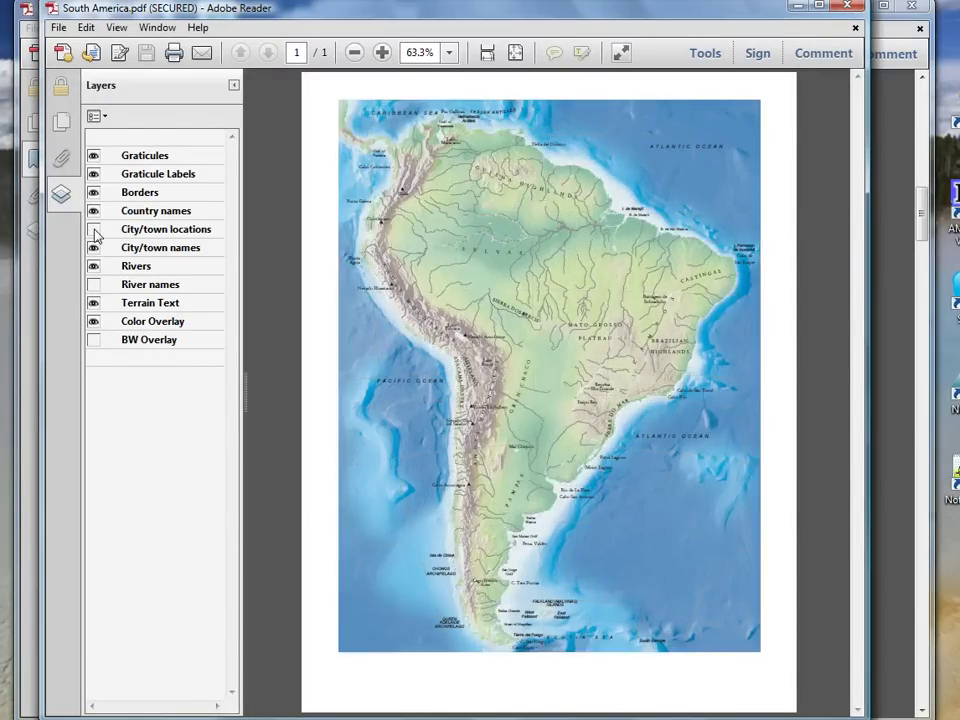
{"action": "left_click", "coordinate": [93, 340]}
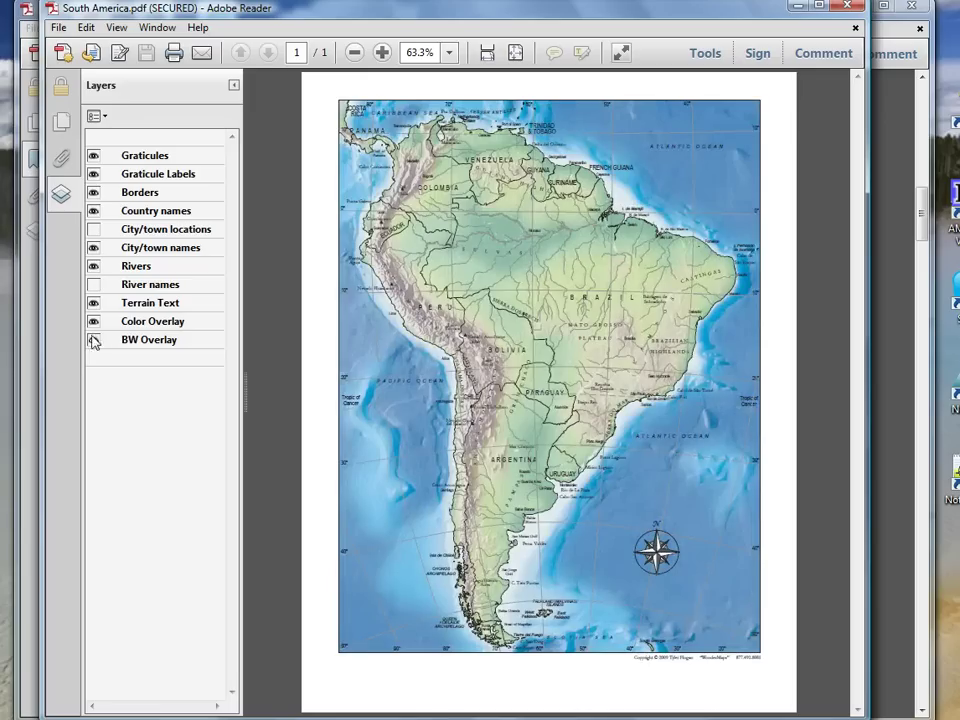
{"action": "left_click", "coordinate": [93, 321]}
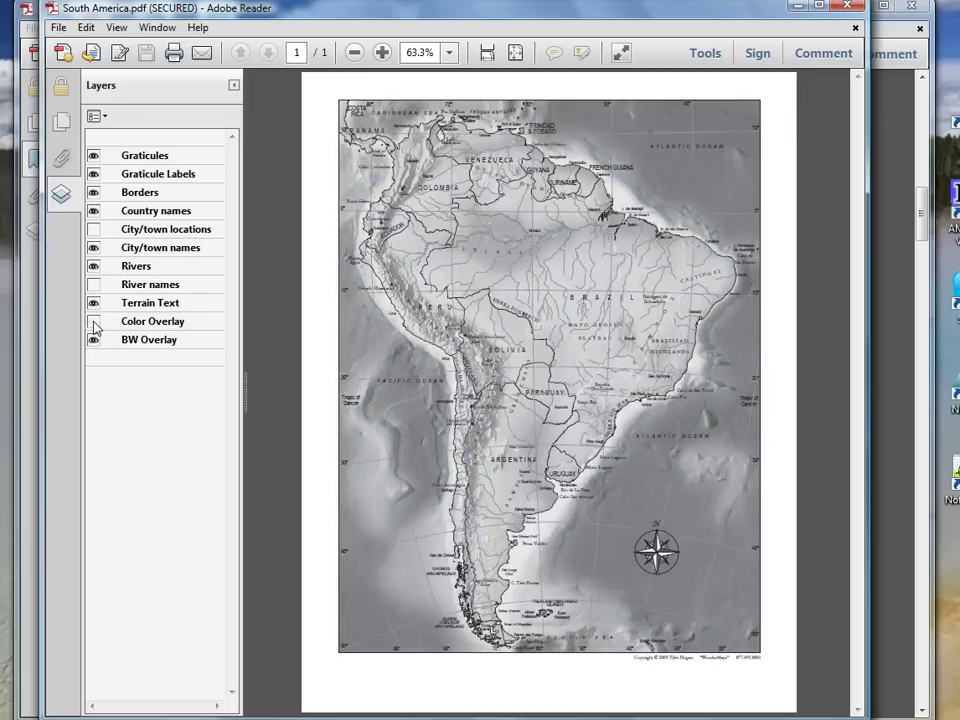
{"action": "left_click", "coordinate": [93, 321]}
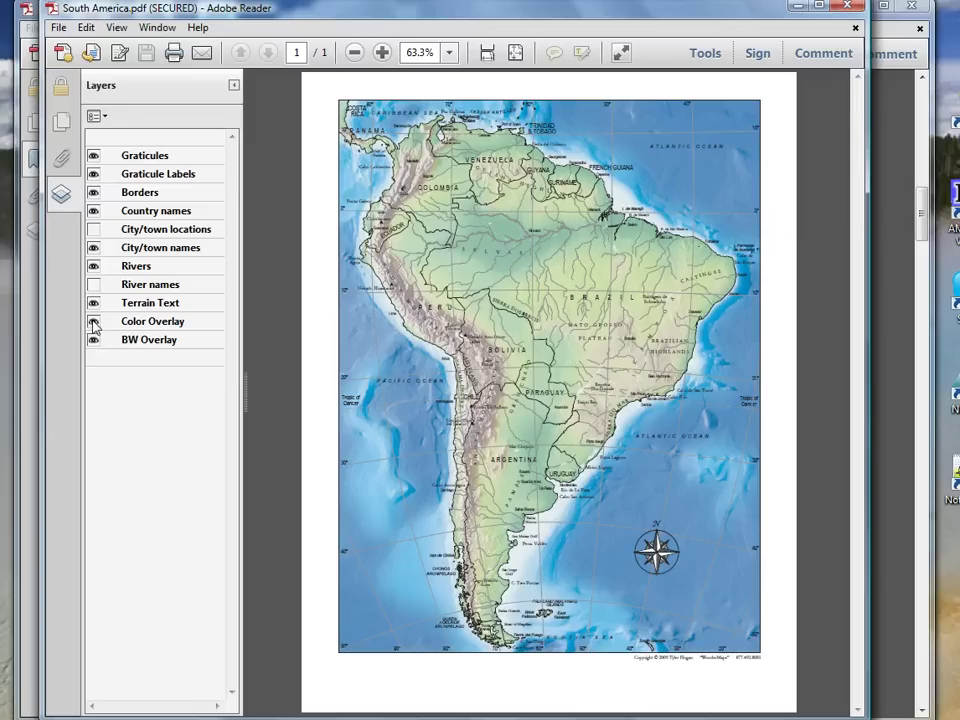
{"action": "left_click", "coordinate": [853, 8]}
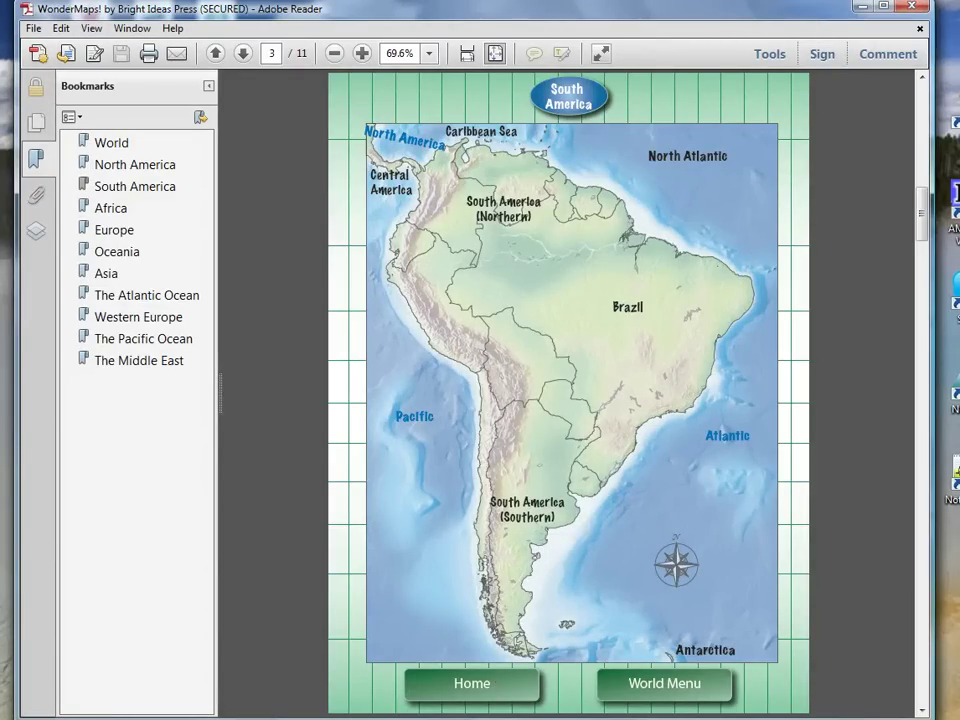
{"action": "left_click", "coordinate": [472, 683]}
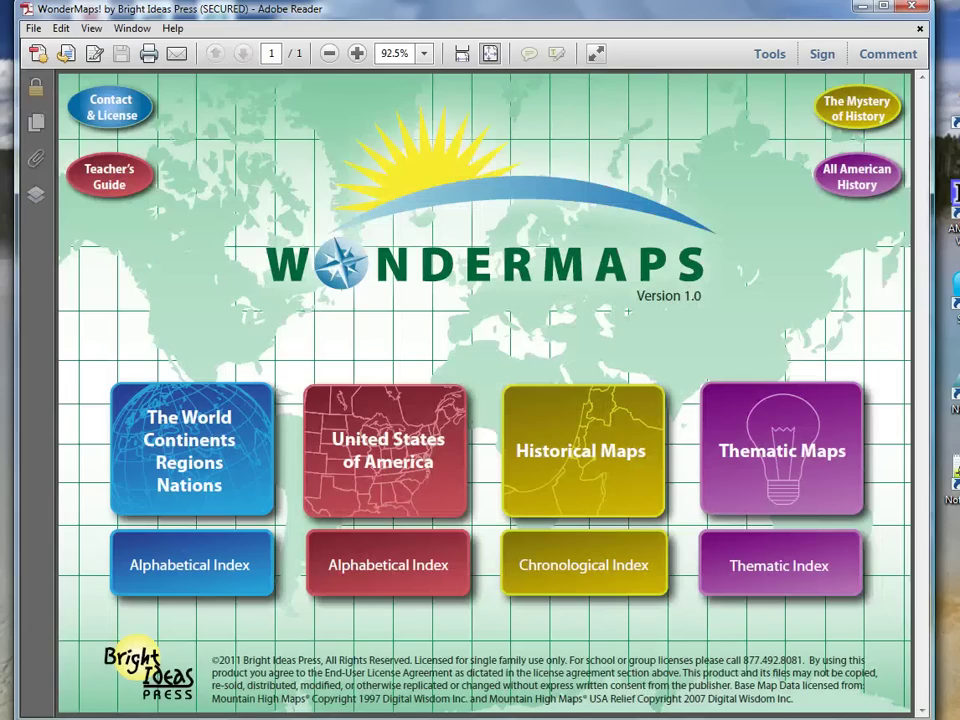